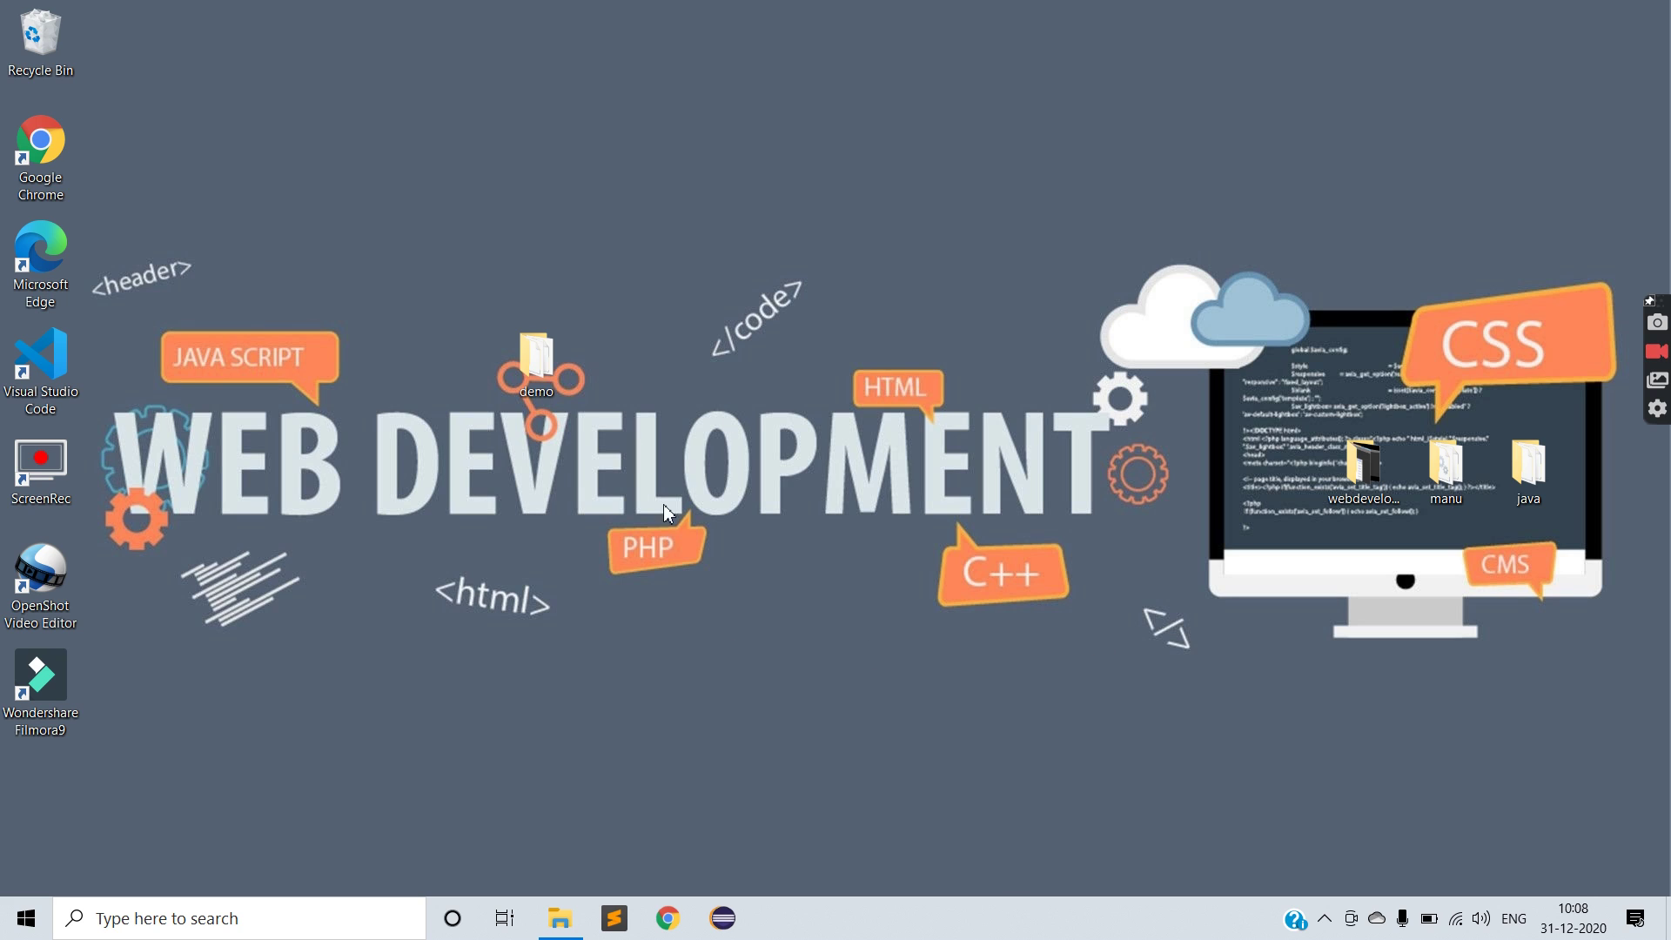
- Launch Eclipse from the taskbar, which fails with a missing Java runtime/JDK error
left_click(723, 918)
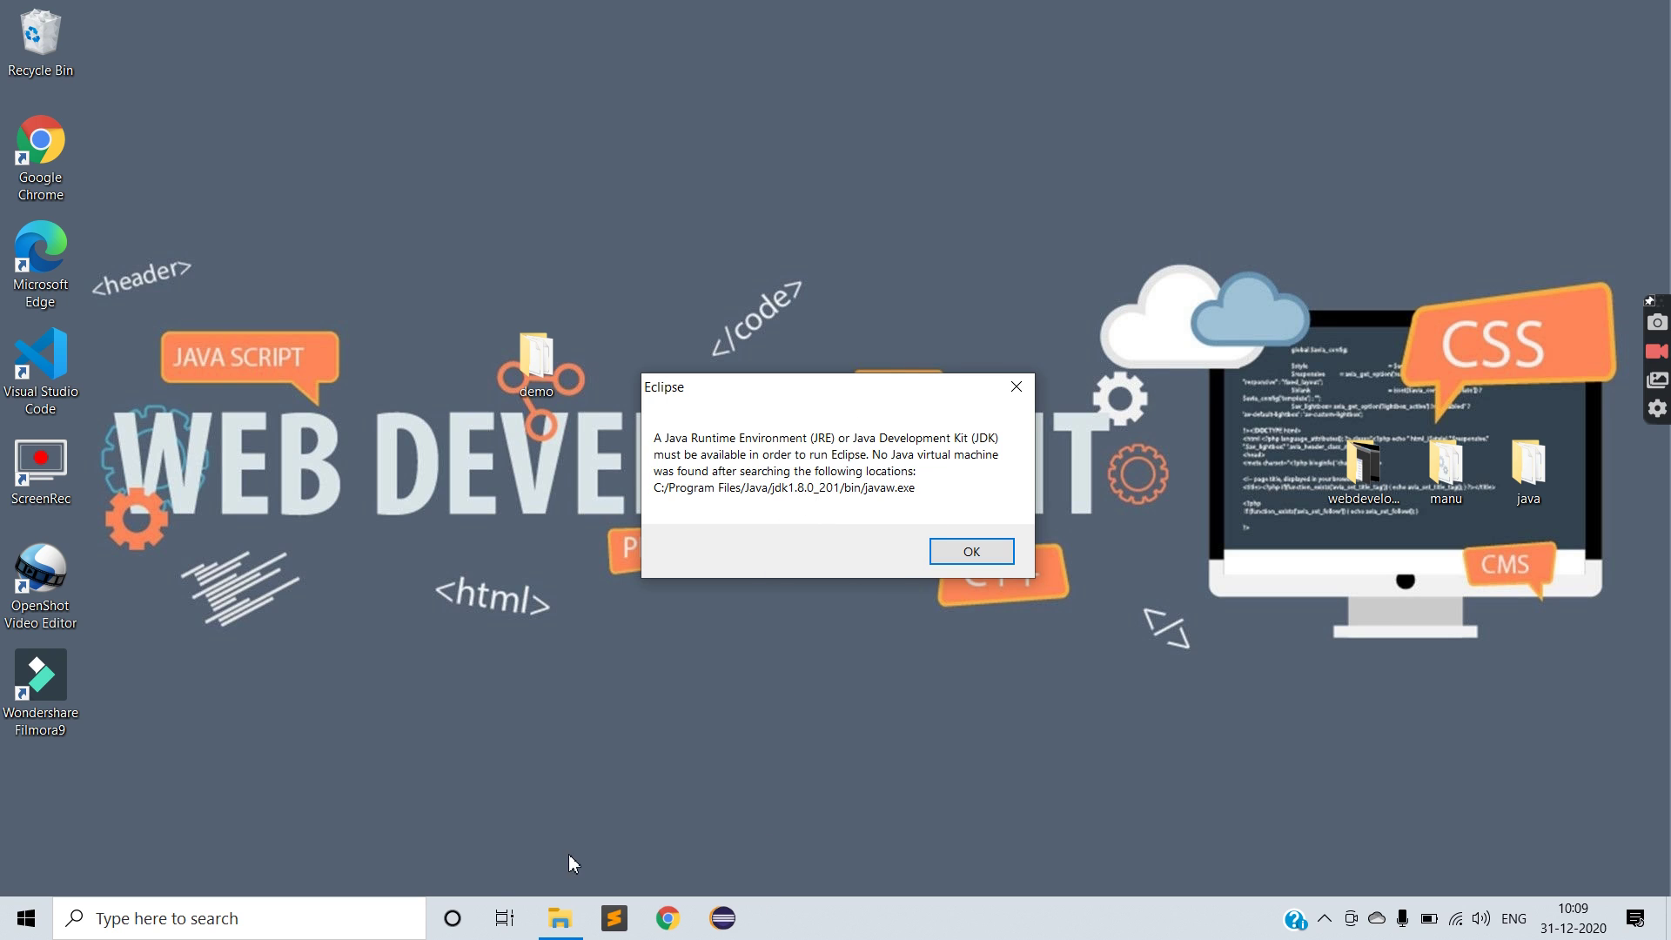
- Browse File Explorer to C:\Program Files\Java to see jdk1.8.0_271 and jre1.8.0_271
left_click(558, 917)
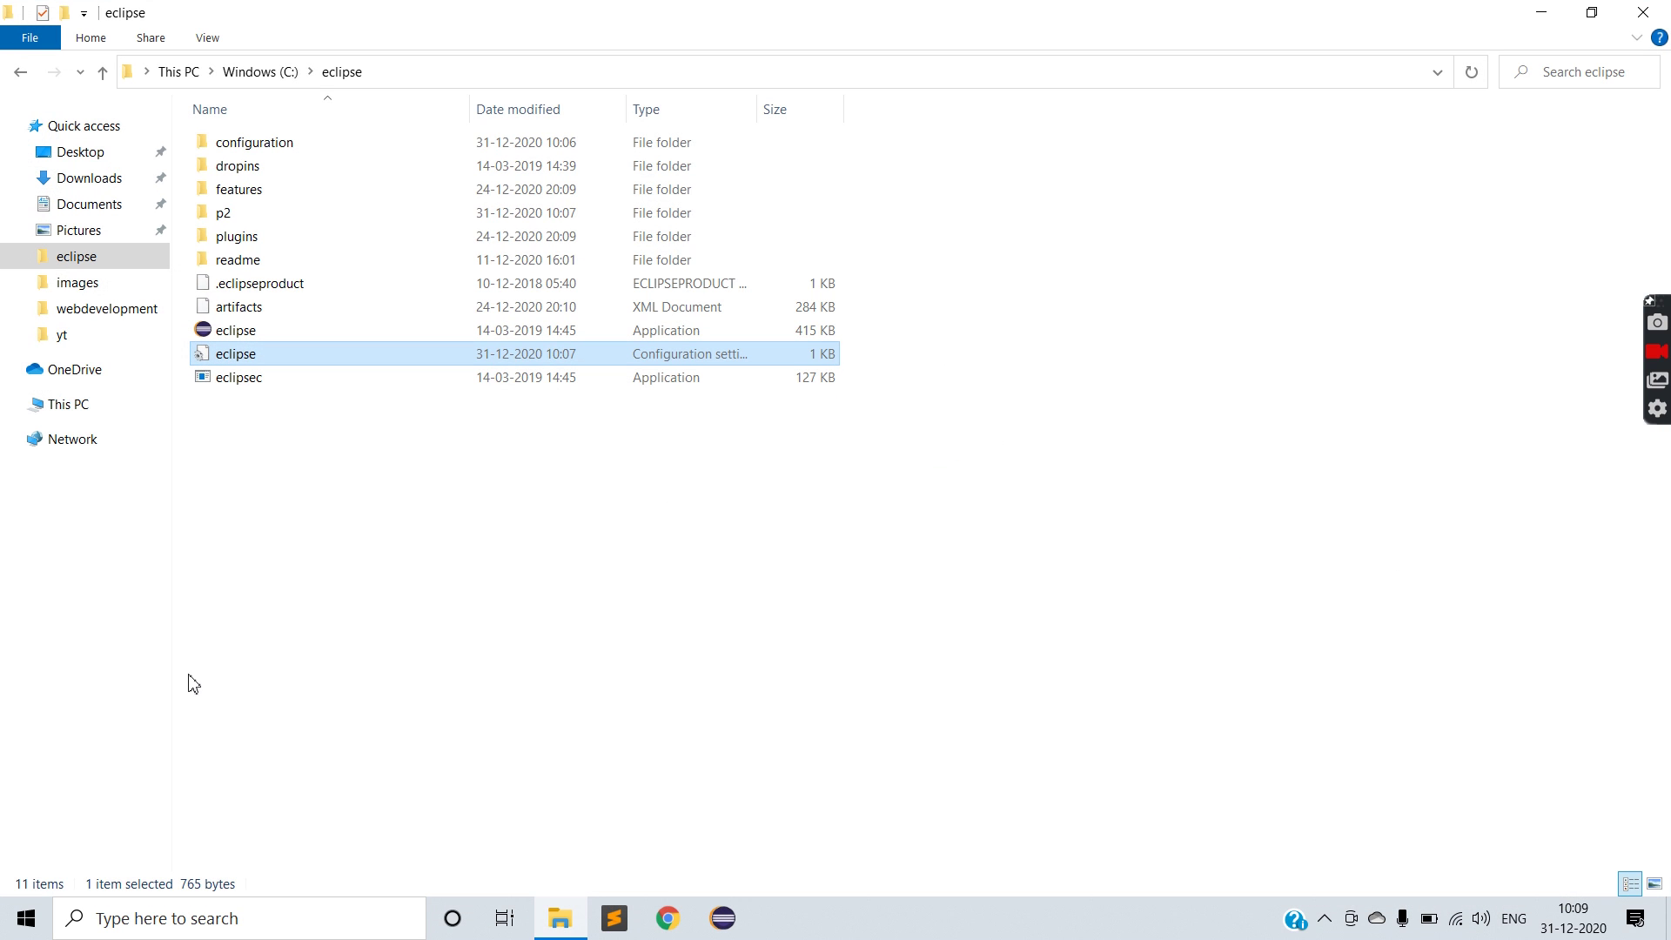
left_click(178, 72)
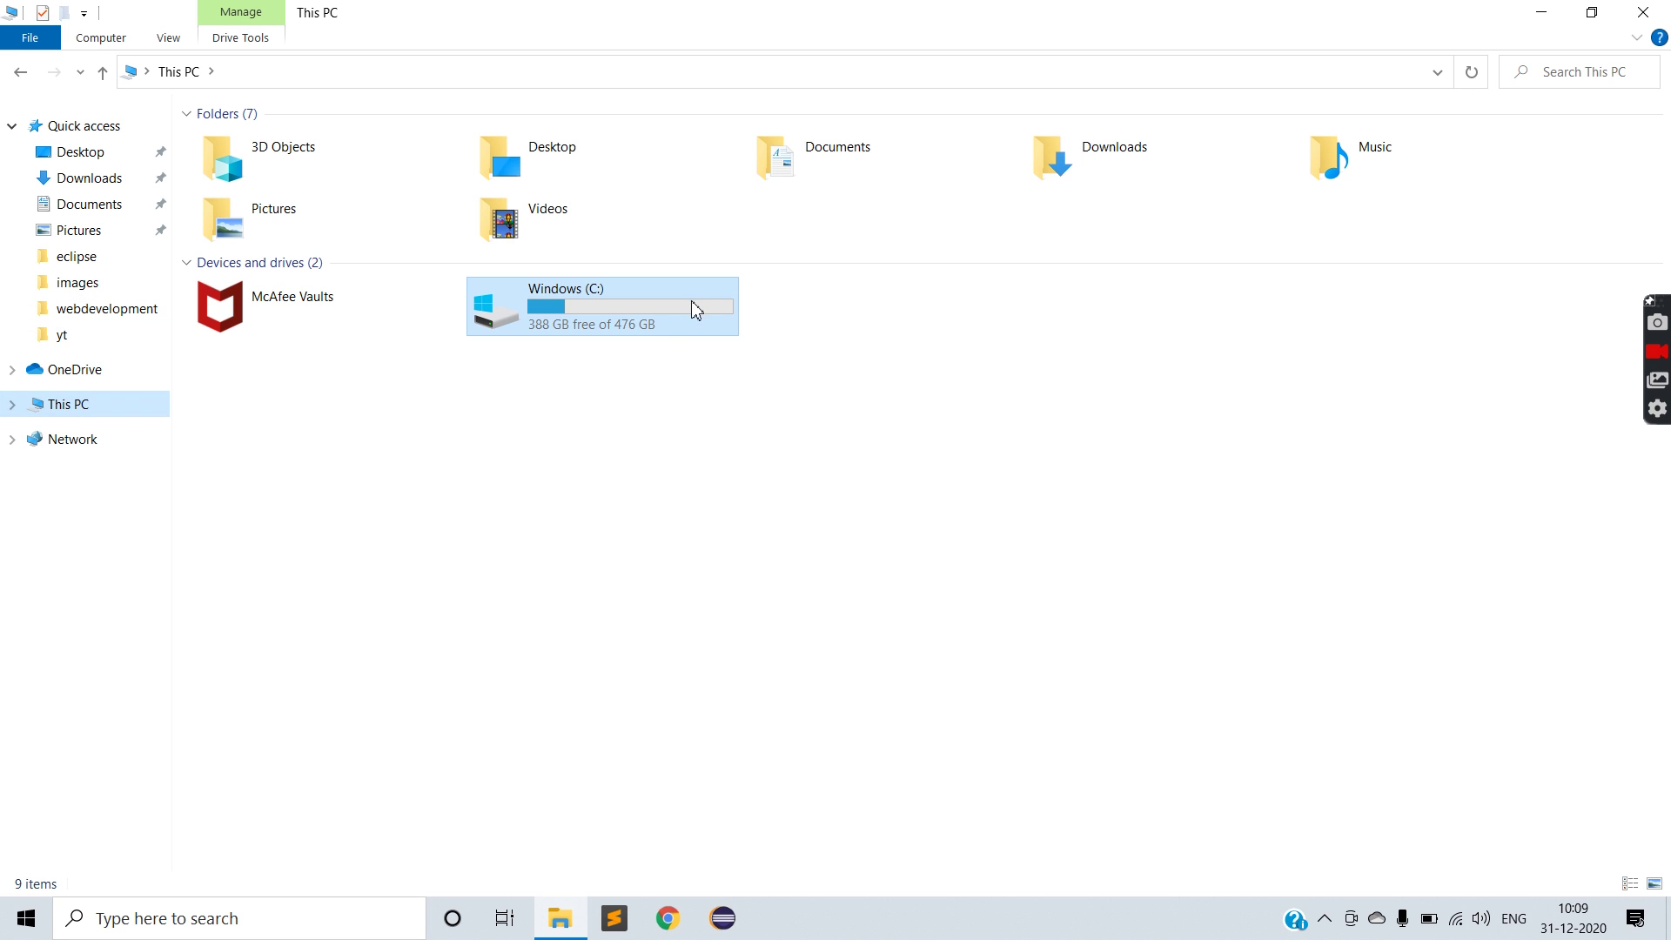
double_click(653, 308)
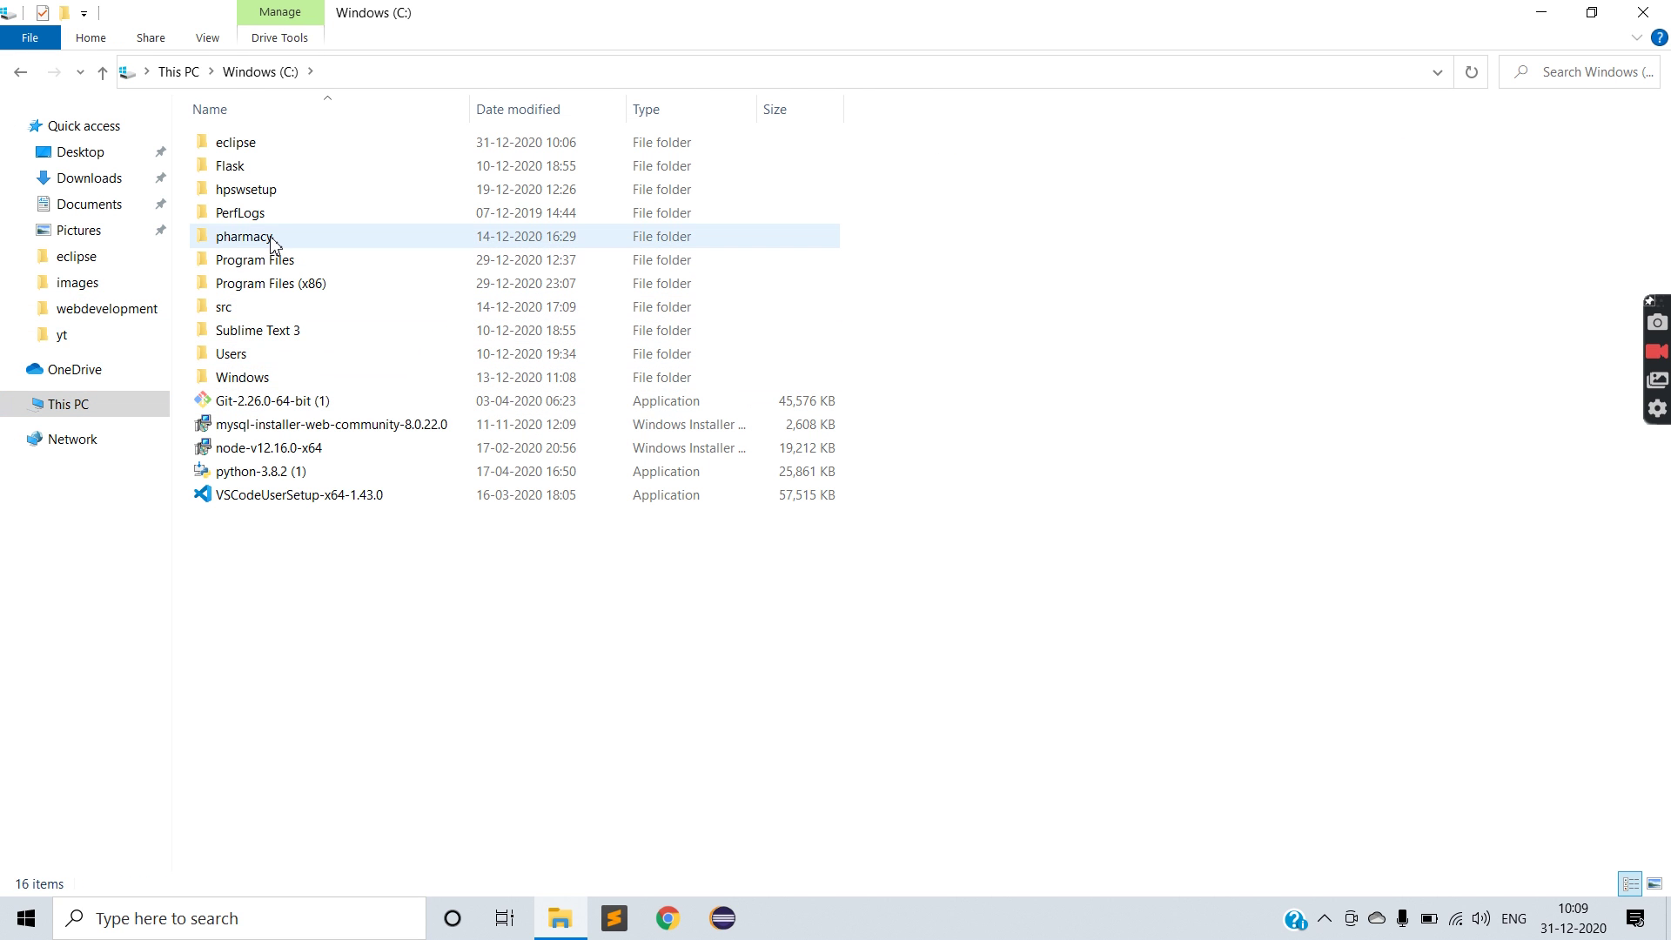
left_click(267, 262)
double_click(267, 261)
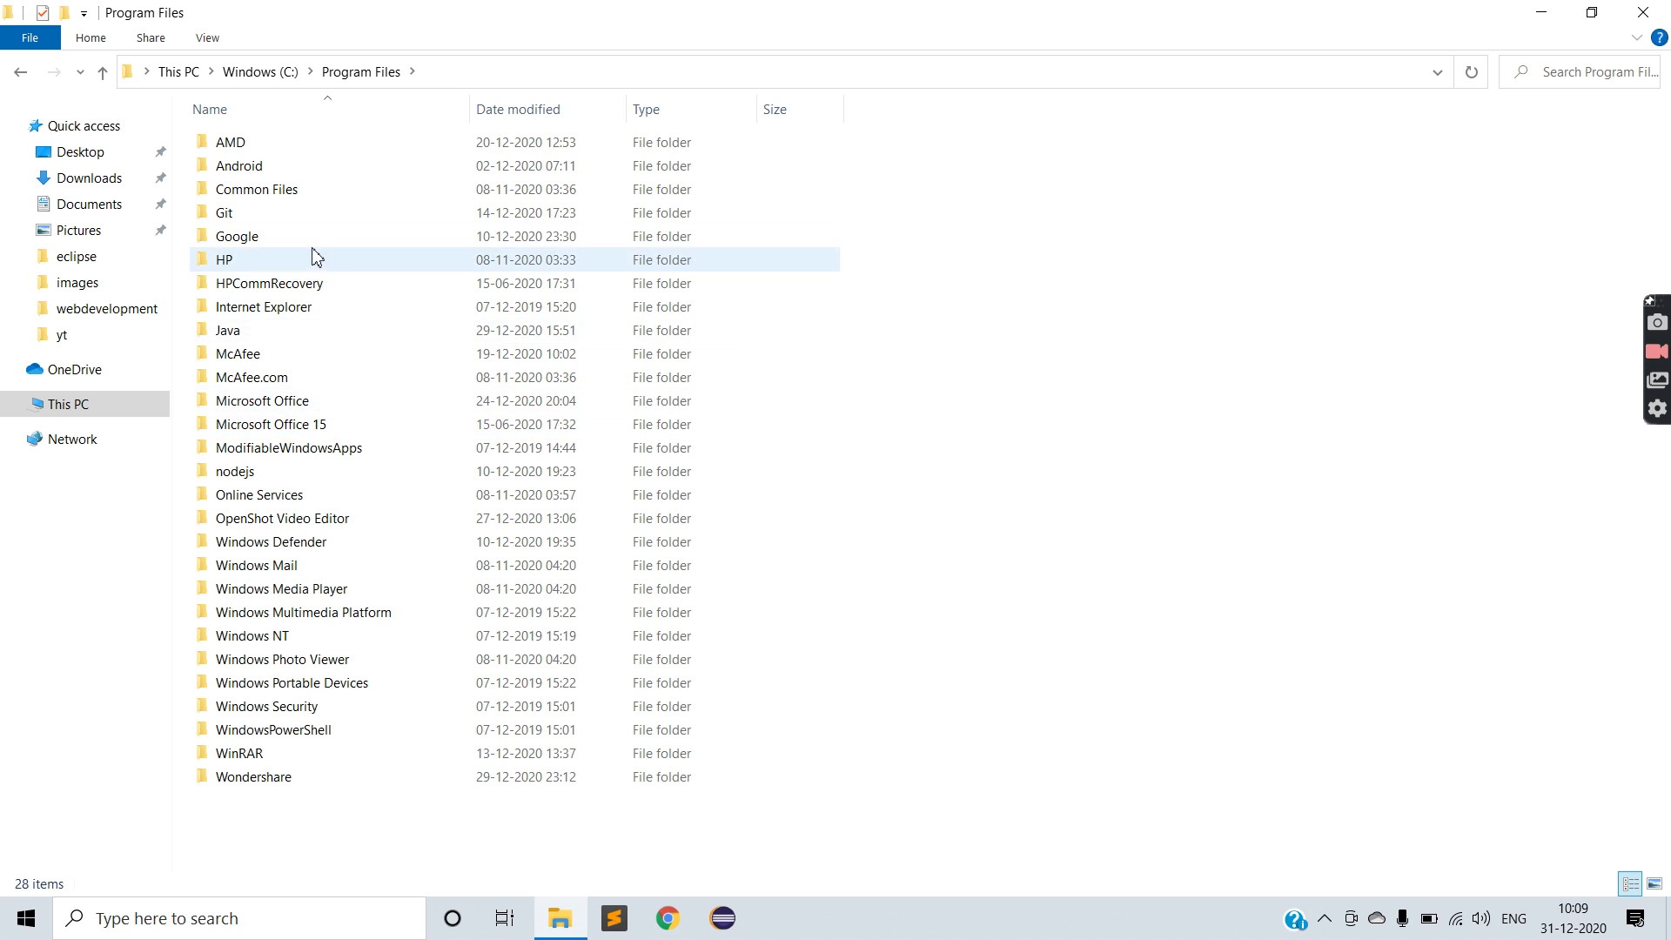
left_click(268, 356)
double_click(267, 332)
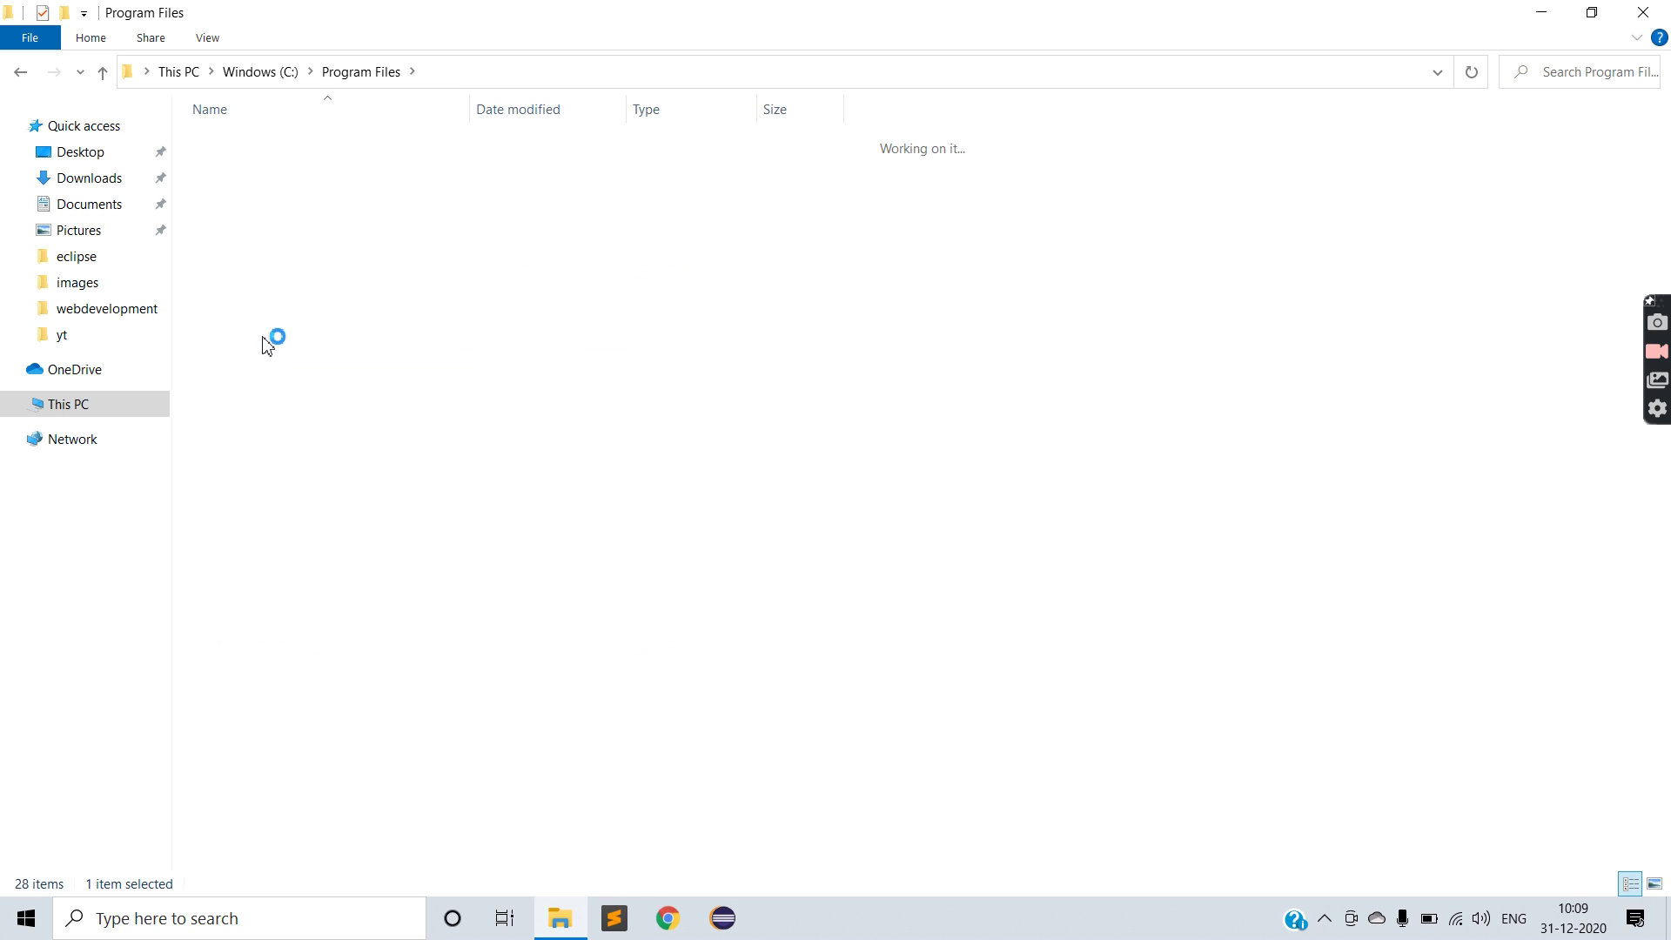
- Relaunch Eclipse, which fails again, and dismiss the missing Java virtual machine error
left_click(266, 144)
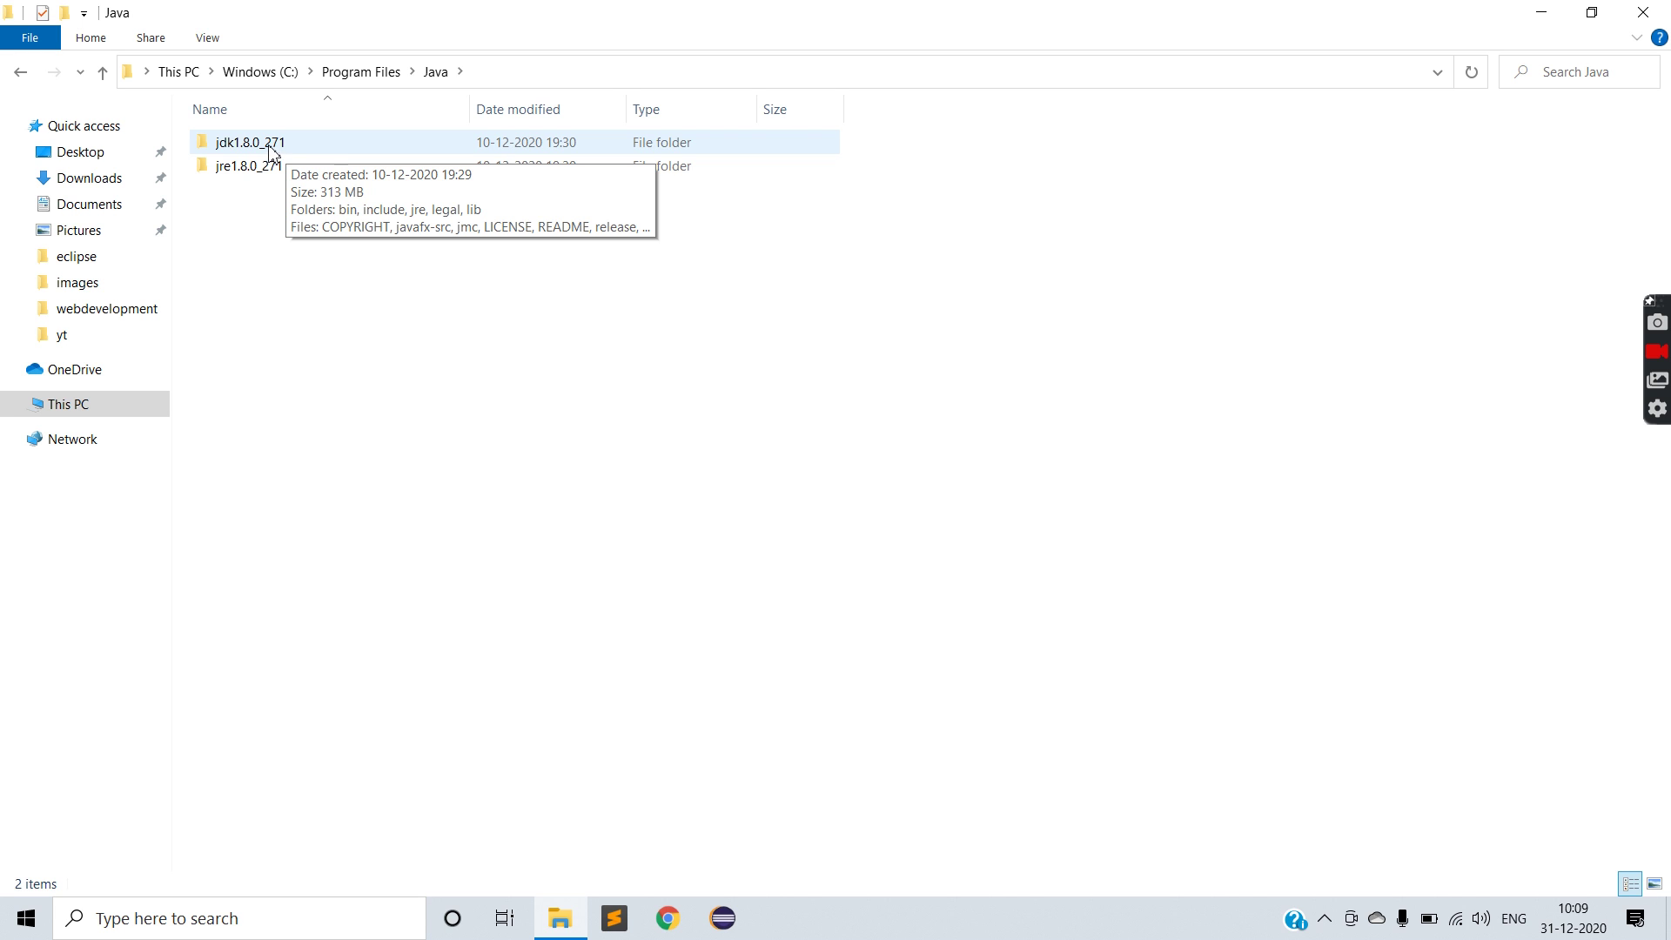
left_click(725, 918)
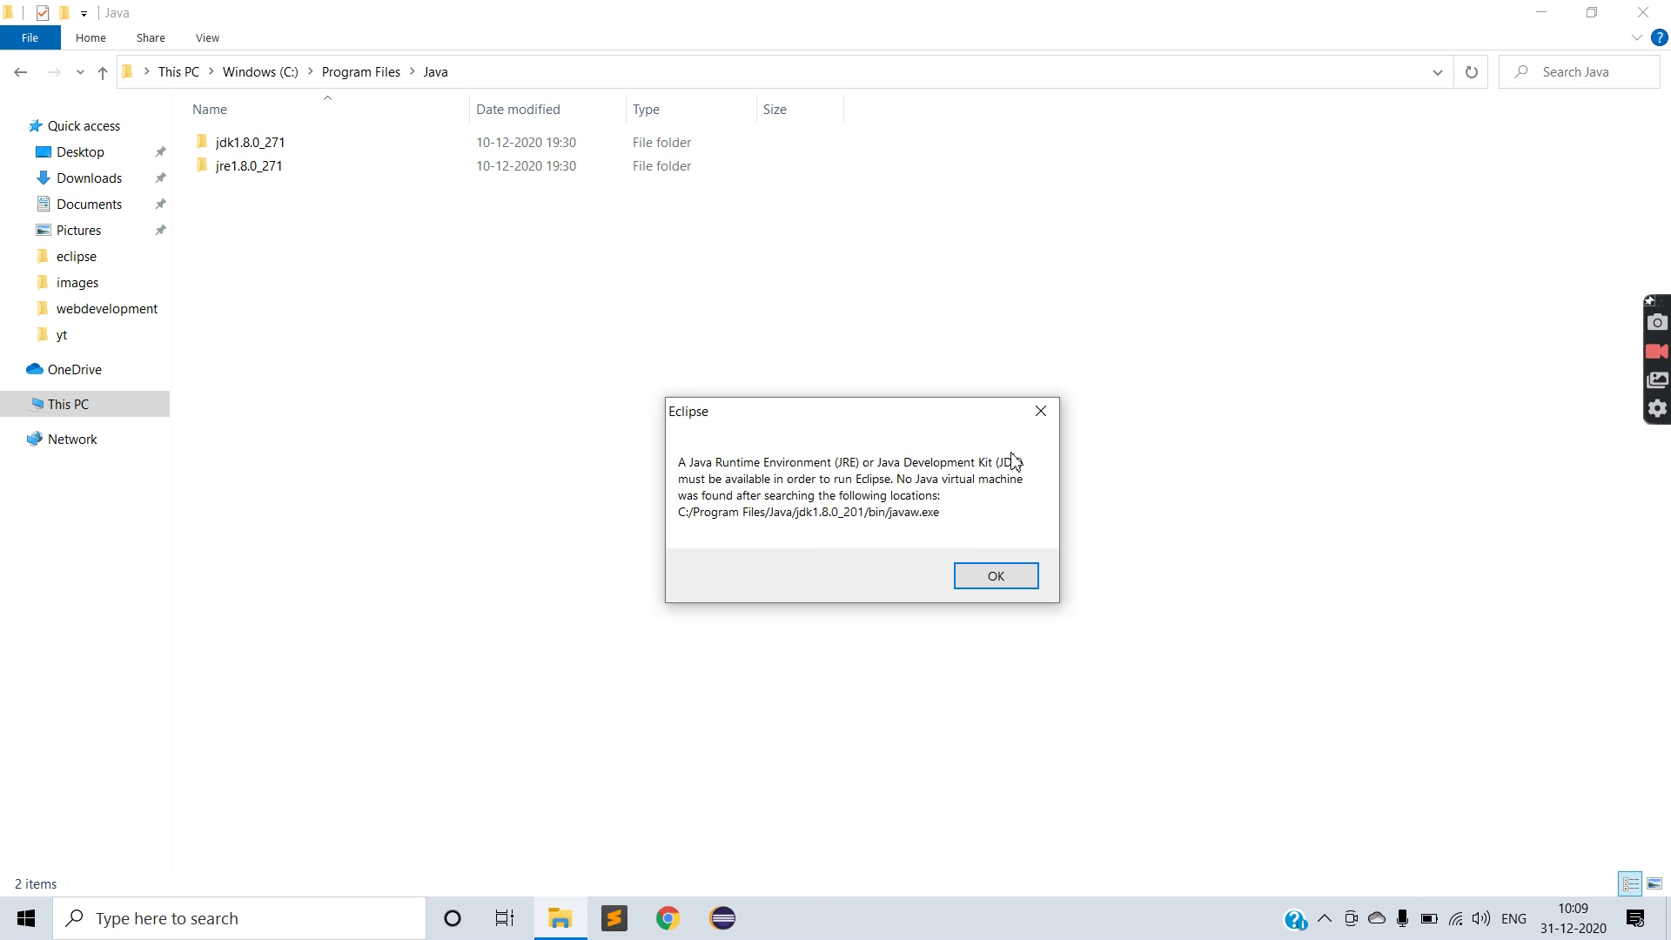
left_click(1041, 414)
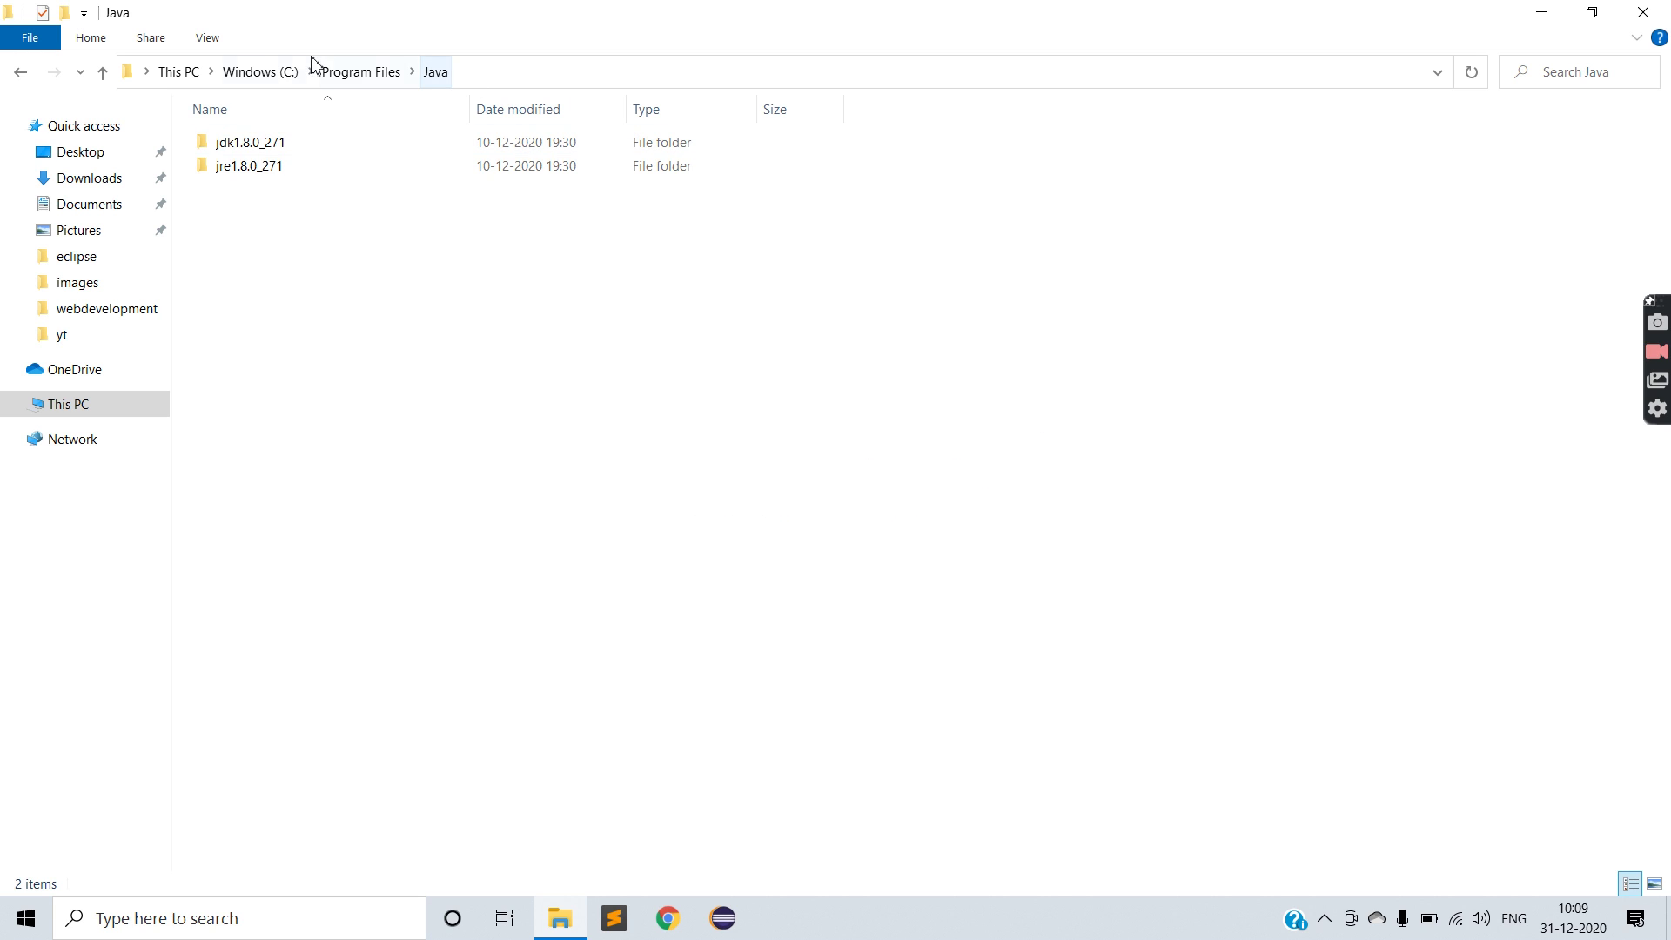
- Change both eclipse.ini JDK paths from jdk1.8.0_201 to jdk1.8.0_271 and save
left_click(76, 256)
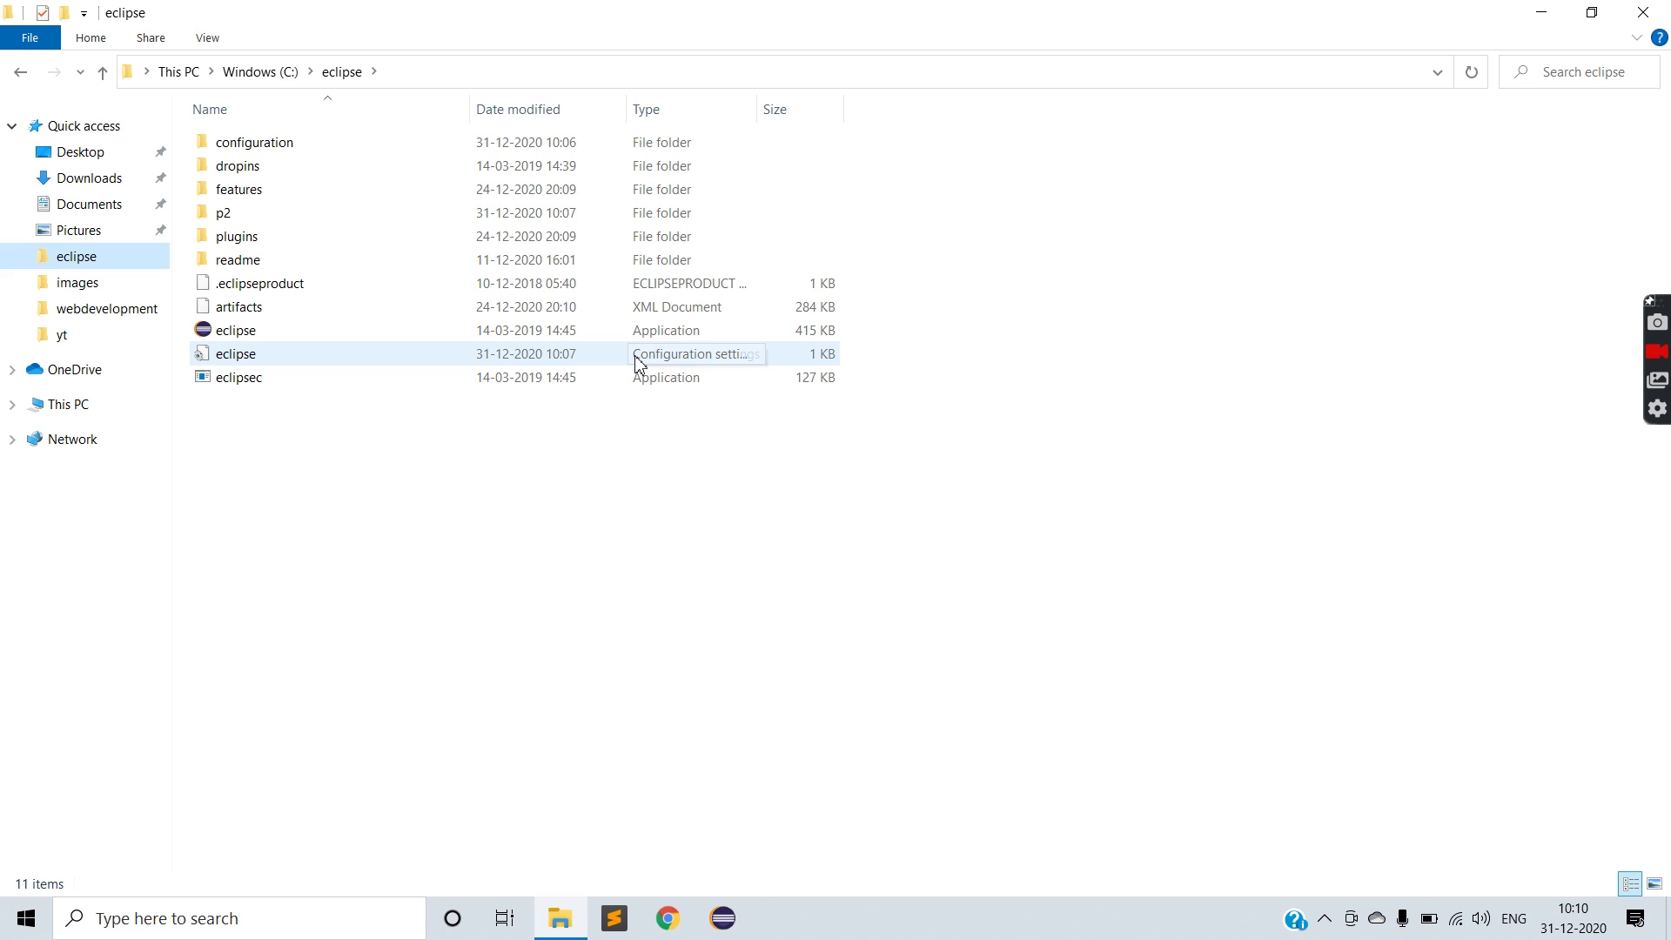
double_click(550, 356)
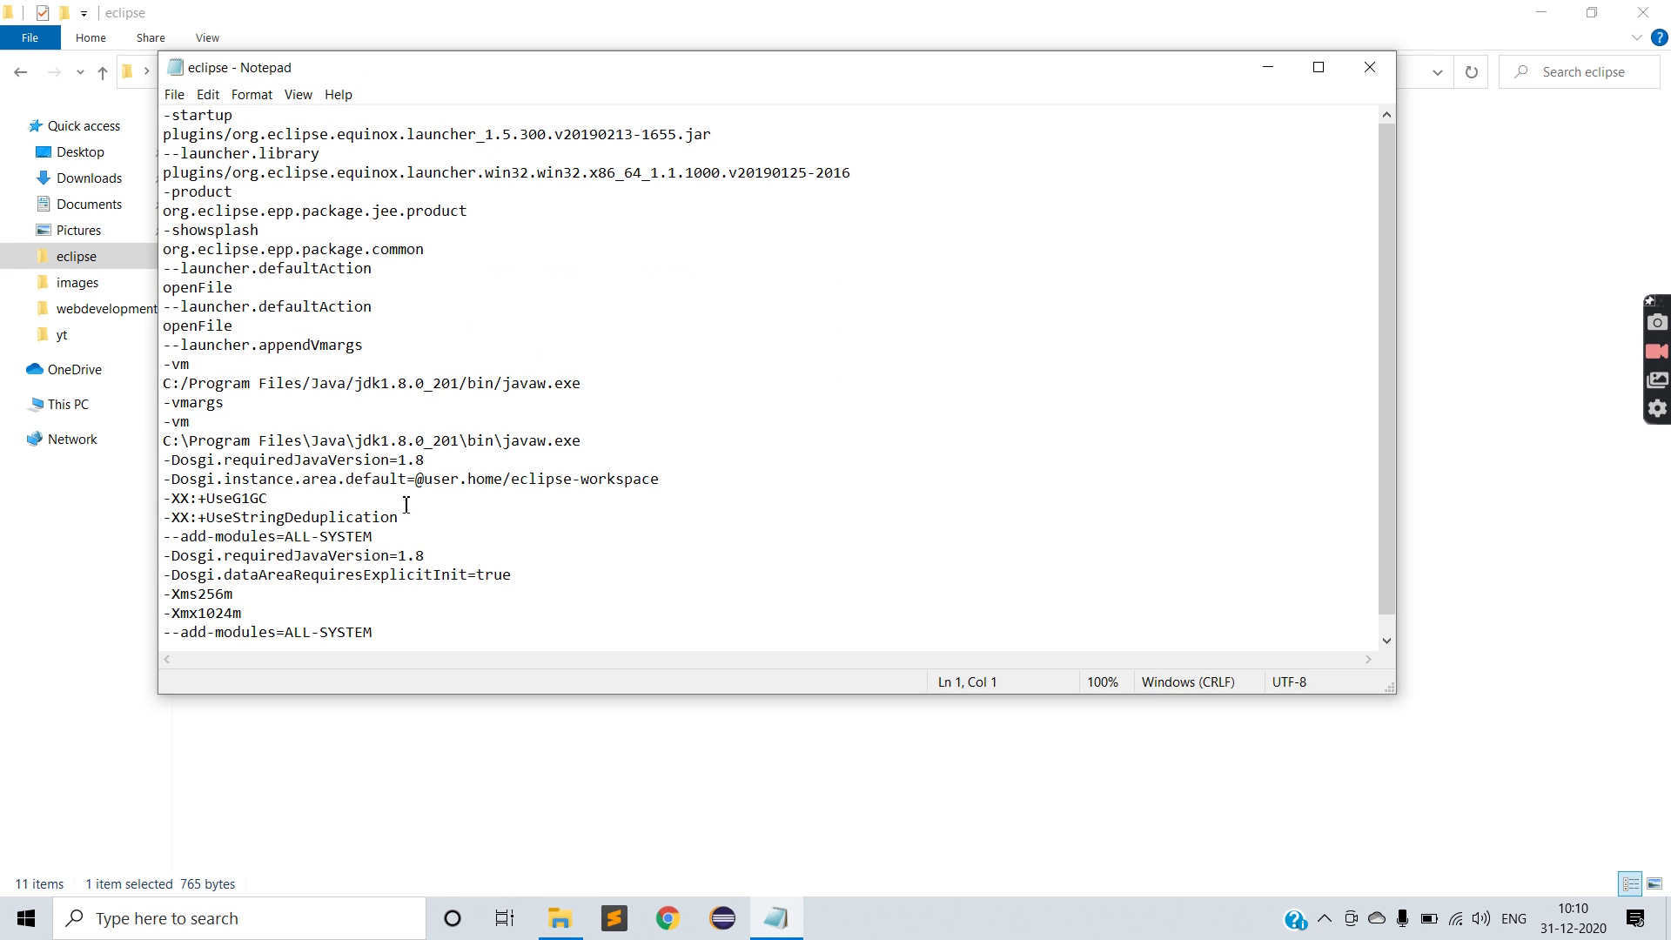
left_click(454, 441)
key("BackSpace")
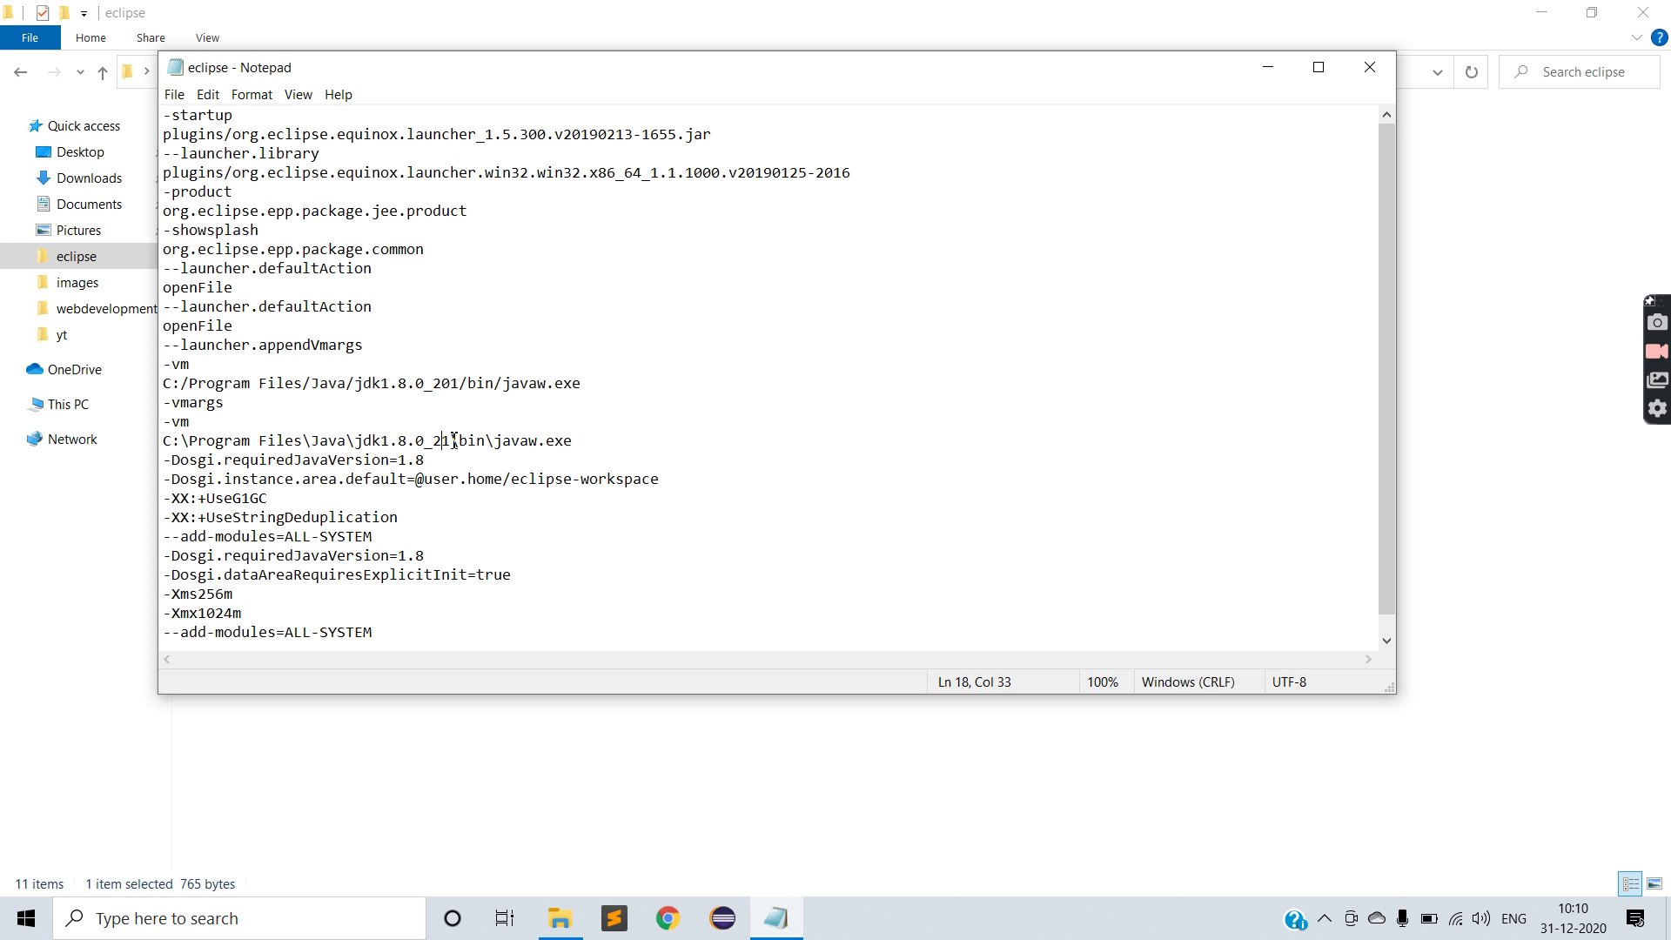
type("7")
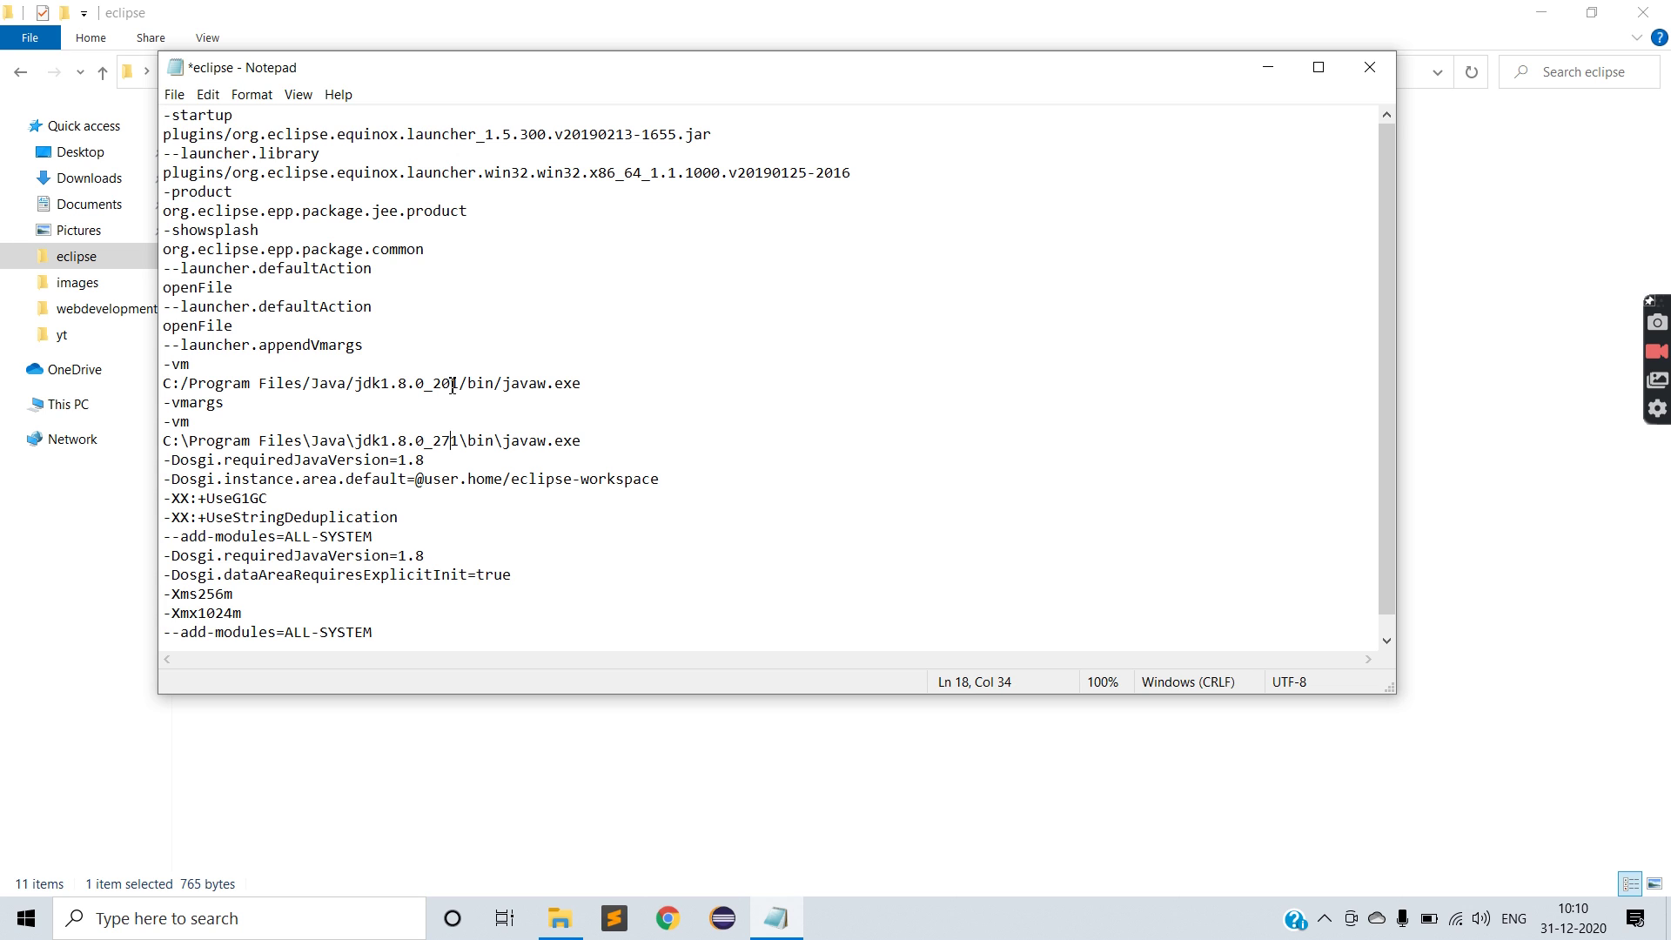
key("BackSpace")
type("7")
key("ctrl+s")
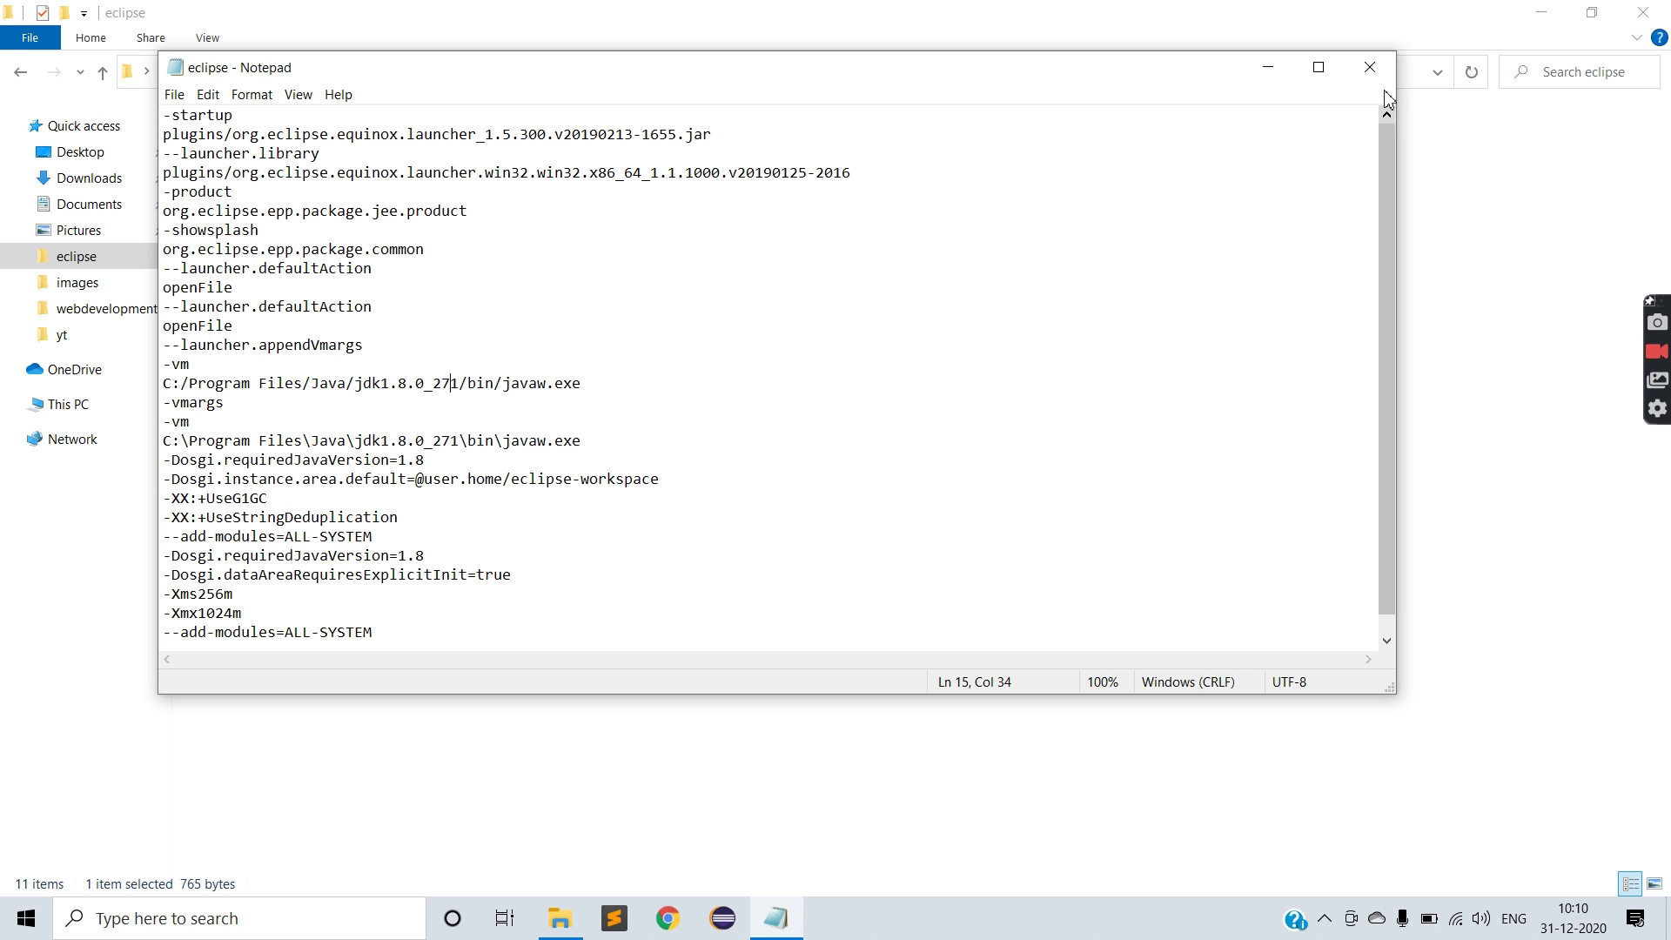
left_click(1369, 66)
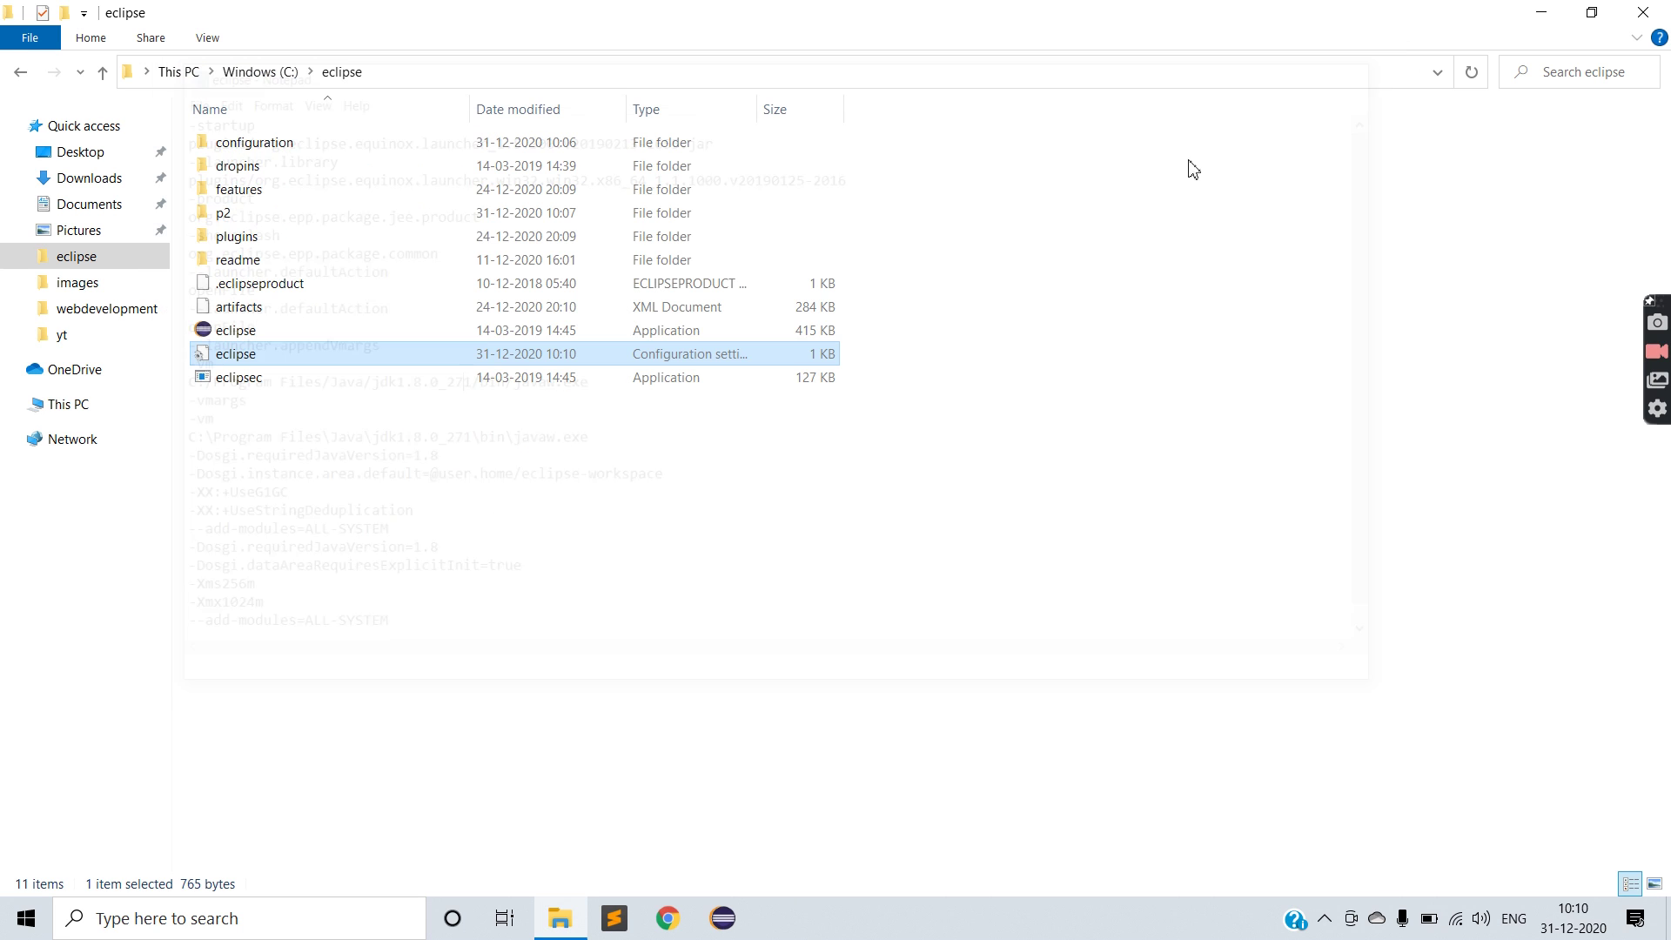
left_click(727, 920)
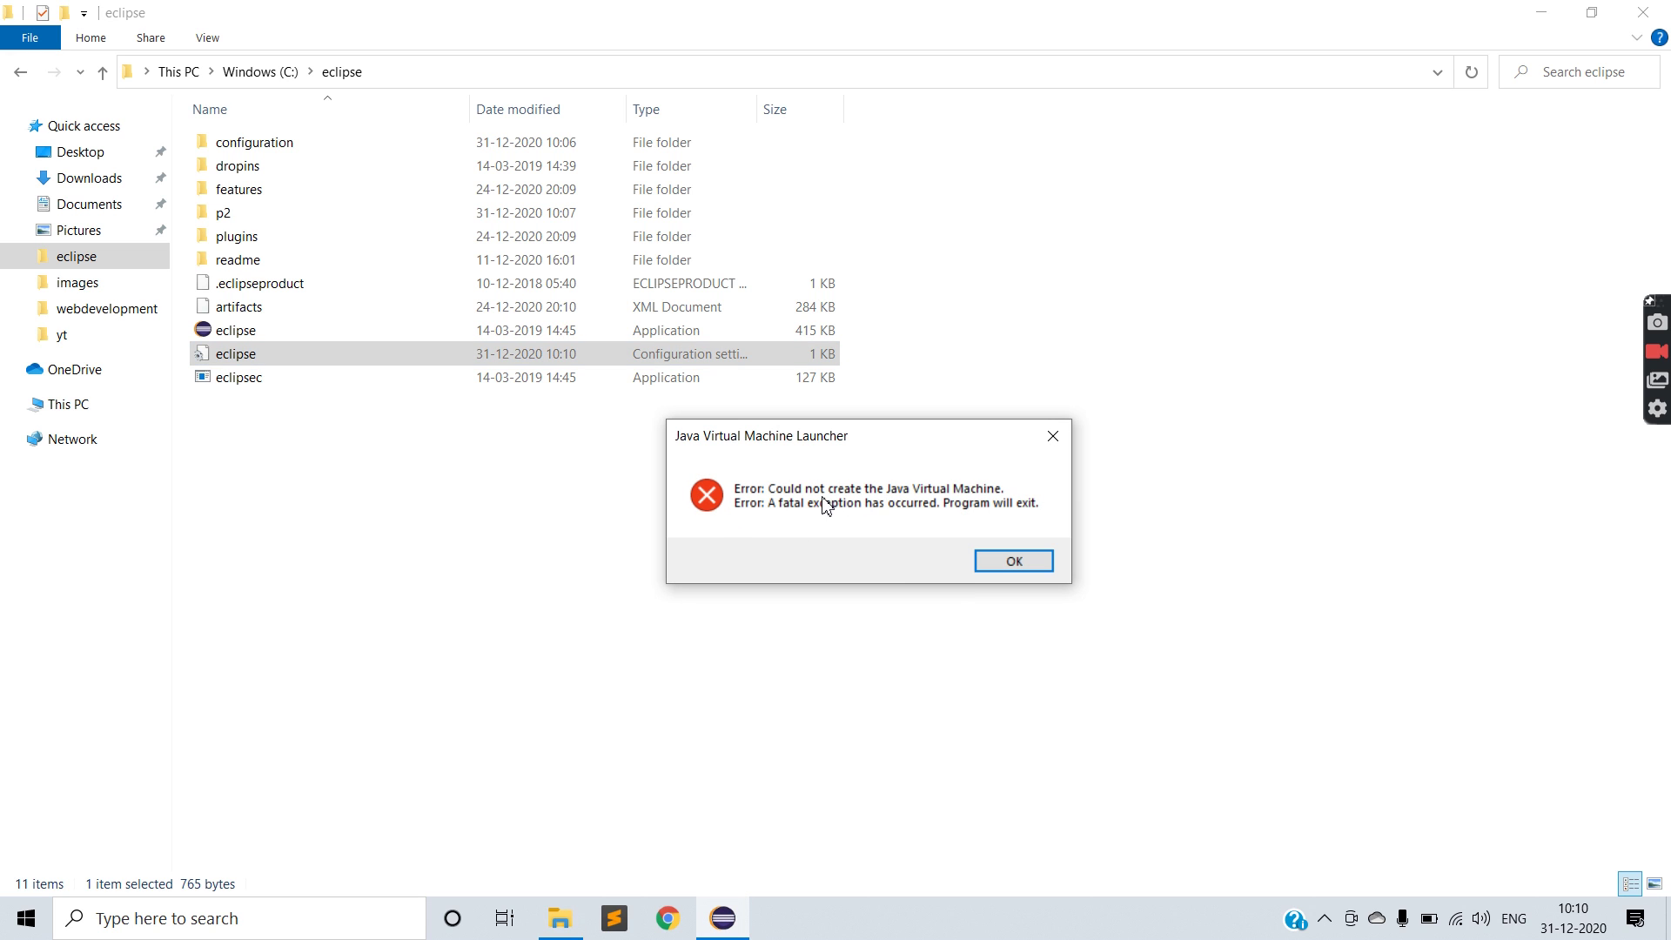
left_click(1053, 435)
- Reopen eclipse.ini, delete both -vm lines, and save the file
double_click(529, 356)
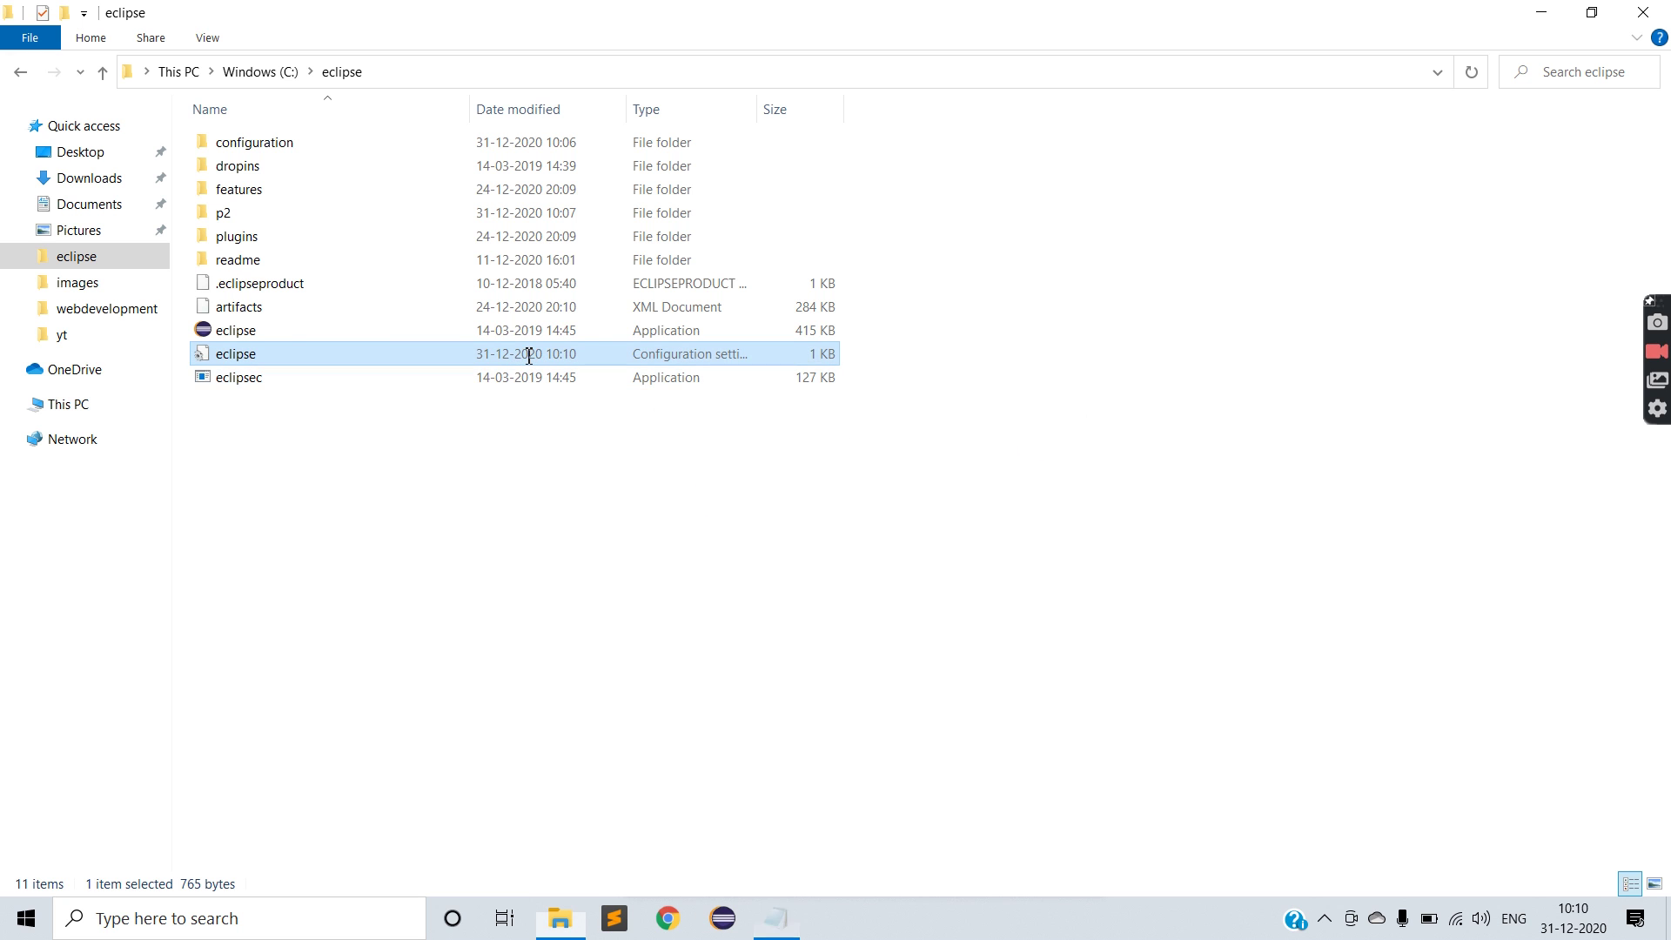
left_click_drag(200, 422, 164, 422)
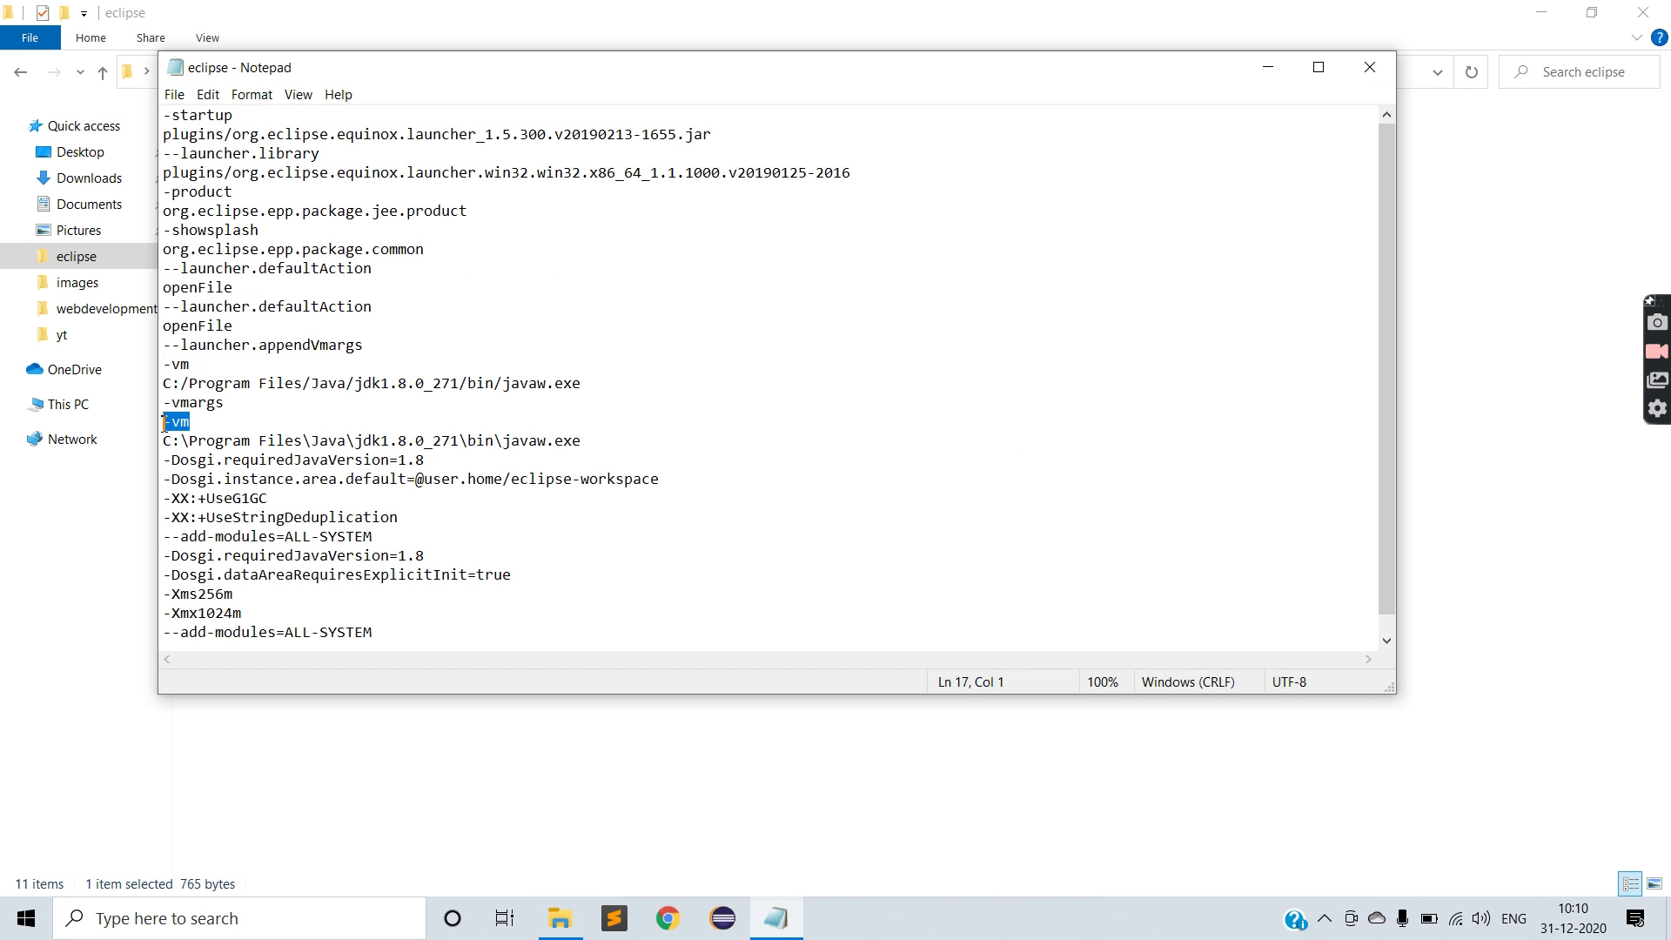
key("Delete")
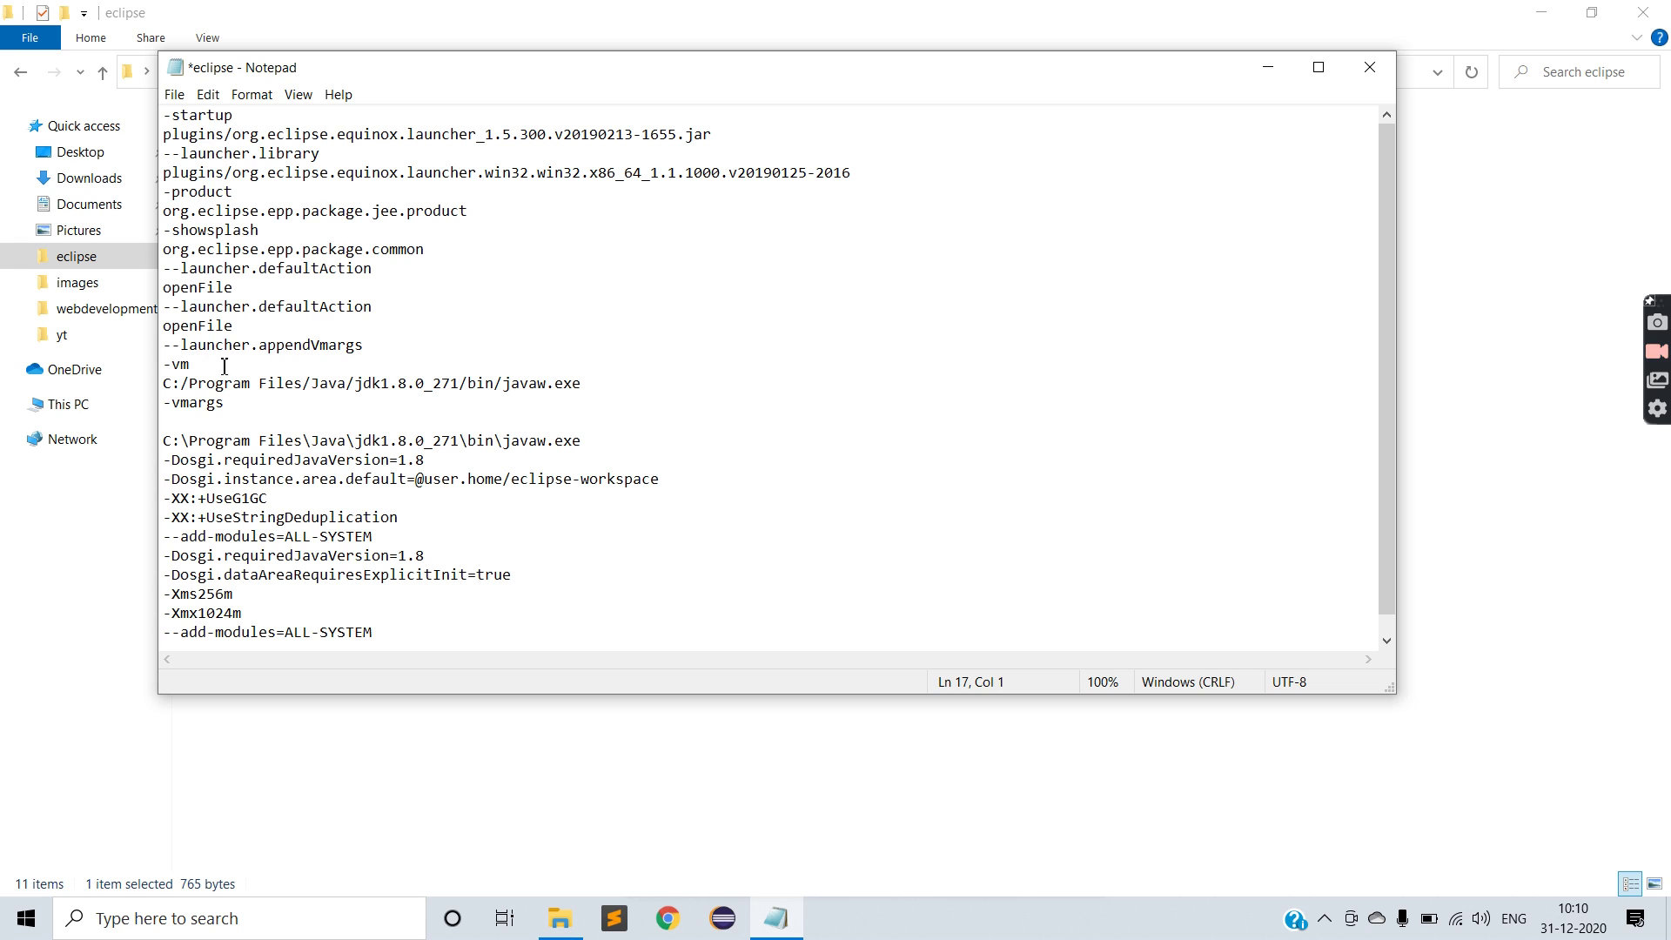
left_click_drag(192, 365, 164, 363)
key("Delete")
key("ctrl+s")
- Relaunch Eclipse so the workbench opens ClassRoom's Vegetable.java, and close Notepad
left_click(723, 918)
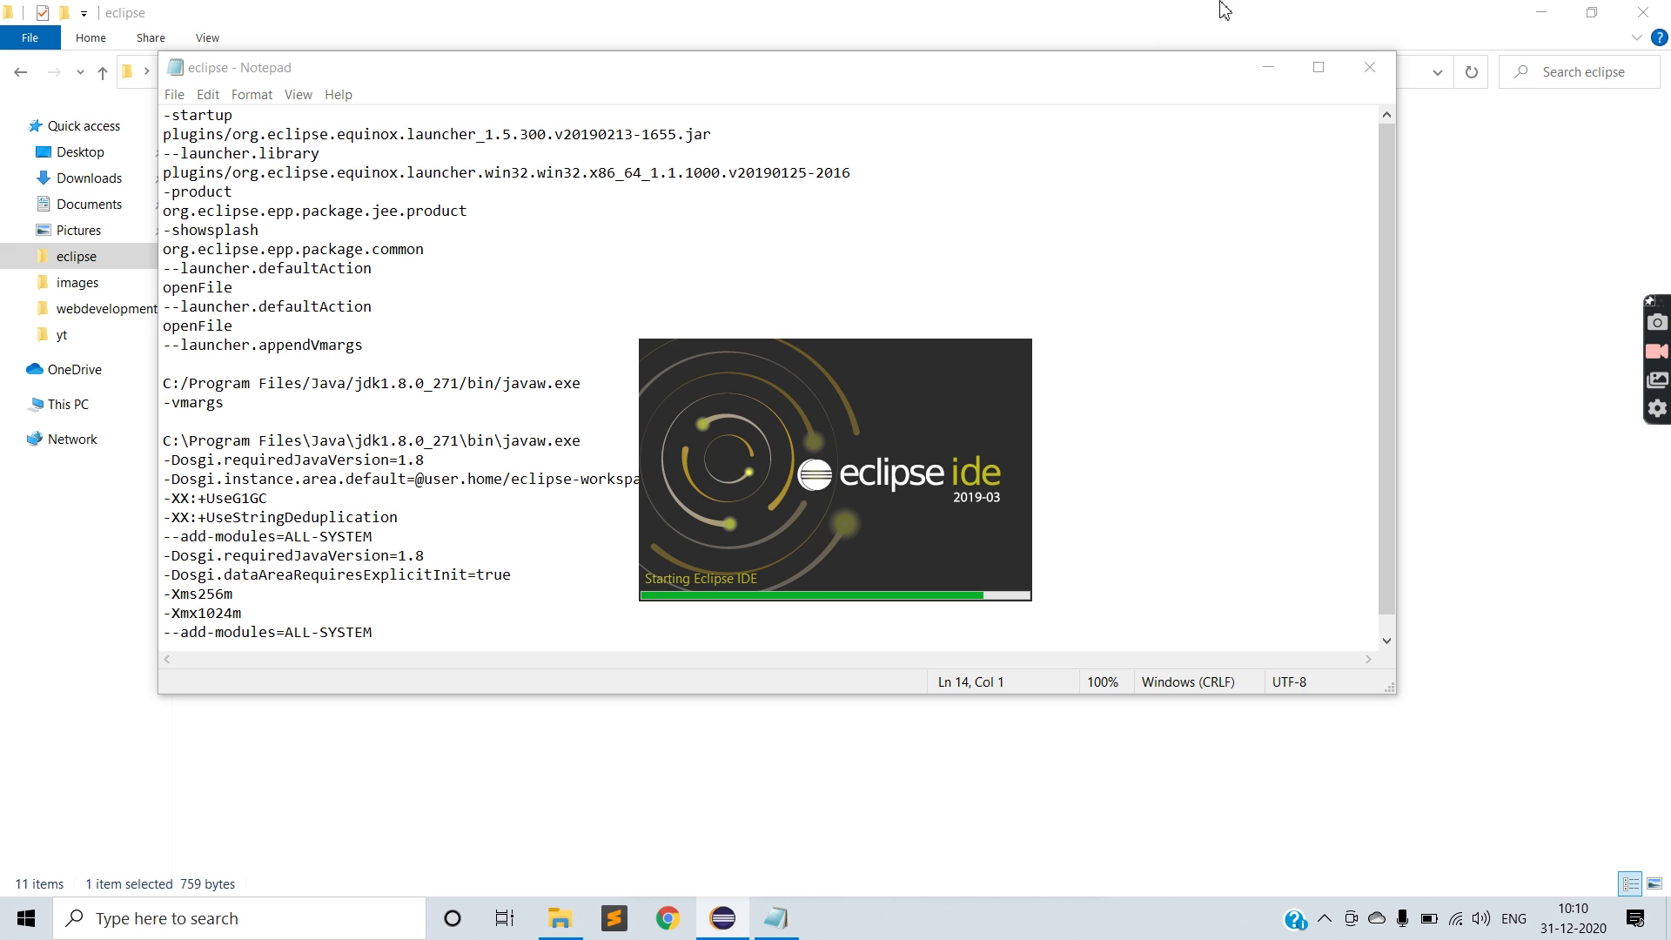
left_click(1369, 69)
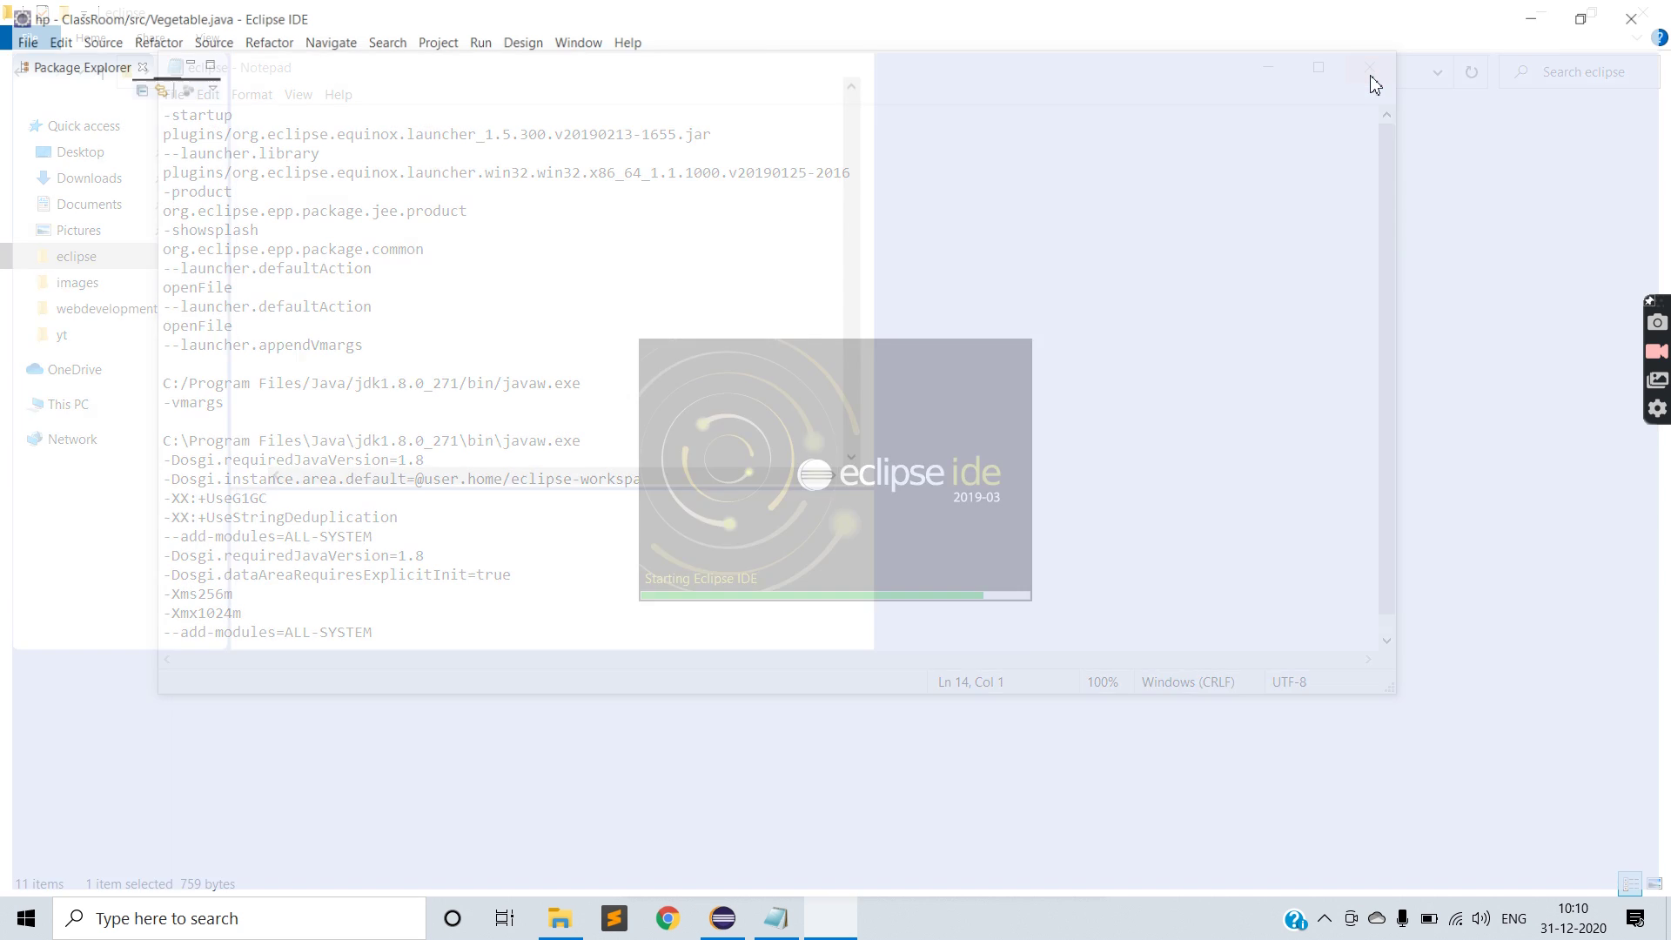